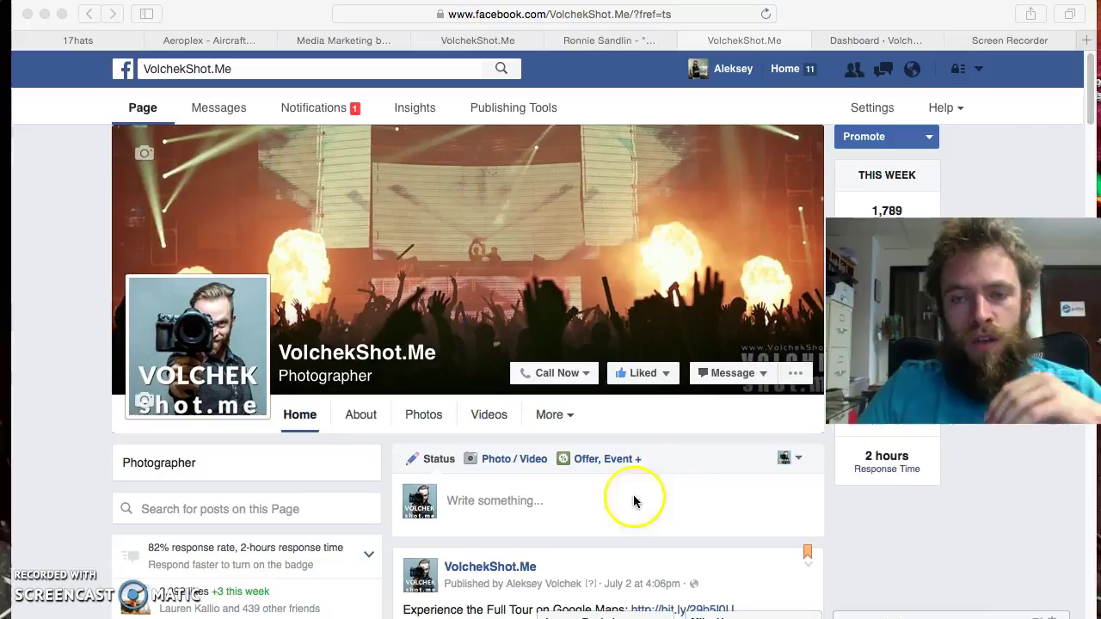
# Start a Photo/Video post on the VolchekShot.Me page and bring up the upload file chooser
pyautogui.click(516, 462)
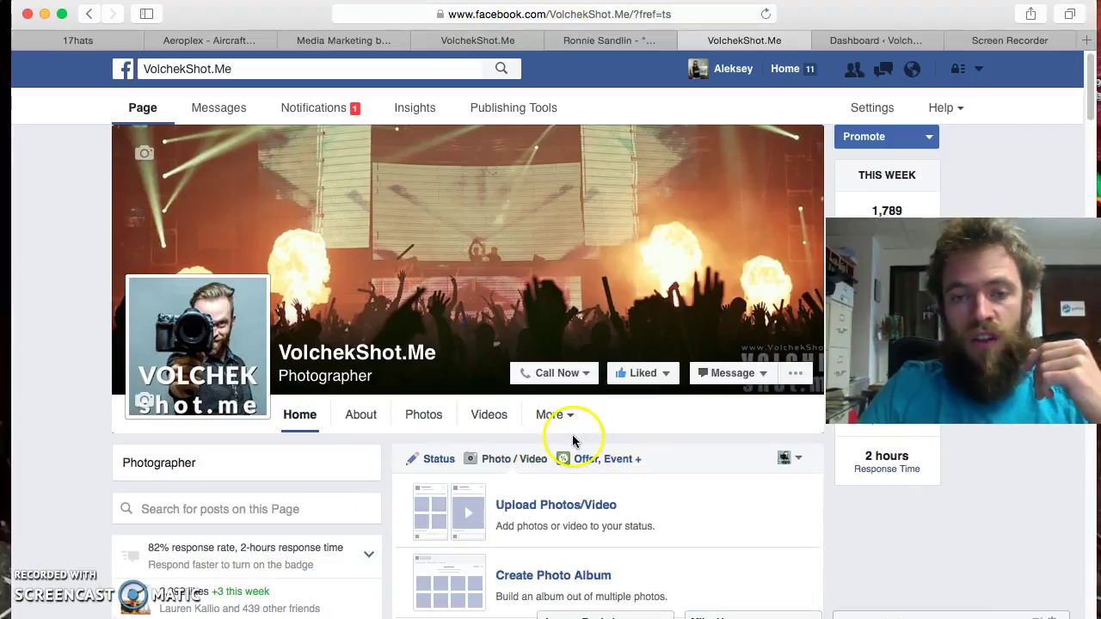
pyautogui.click(440, 522)
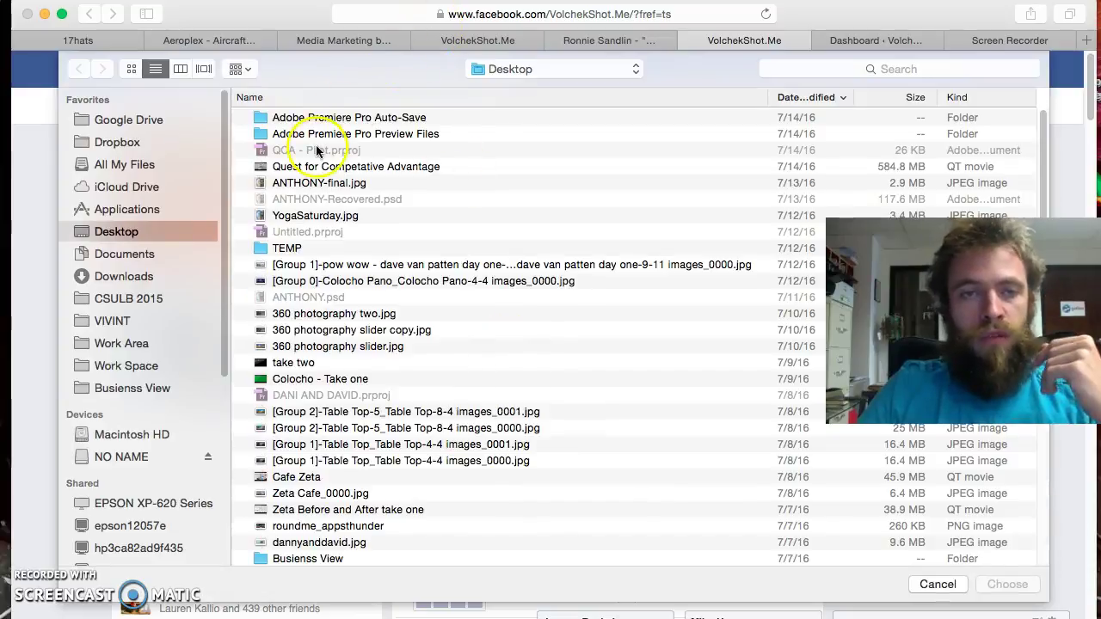
# Preview the Colocho Pano 360 image on the Desktop and attach it to the post
pyautogui.click(374, 280)
pyautogui.press('space')
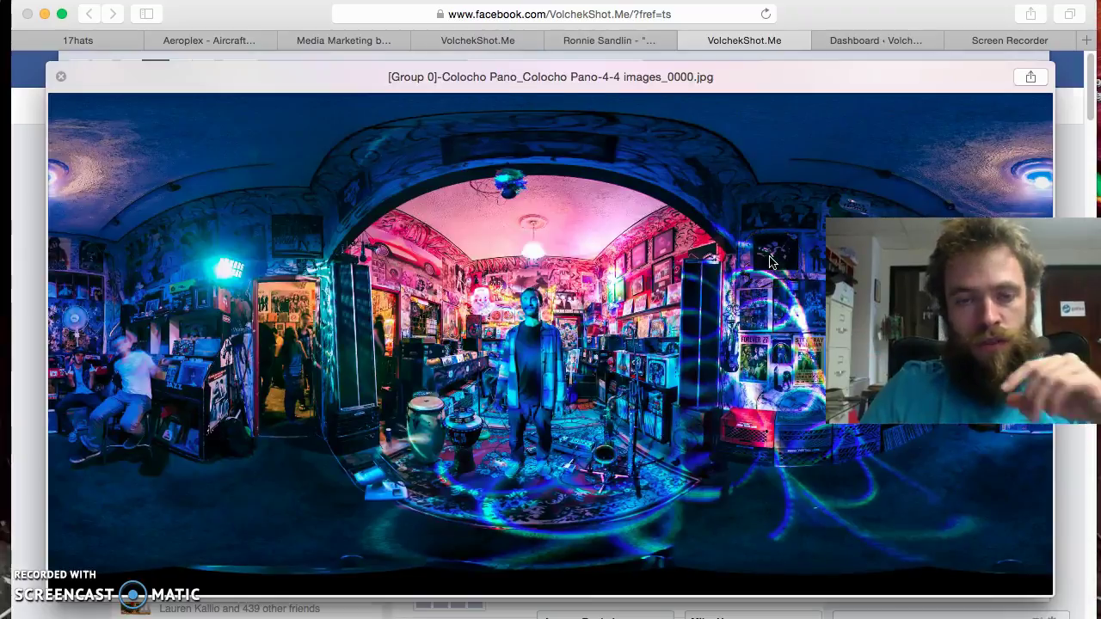
pyautogui.press('space')
pyautogui.click(1037, 585)
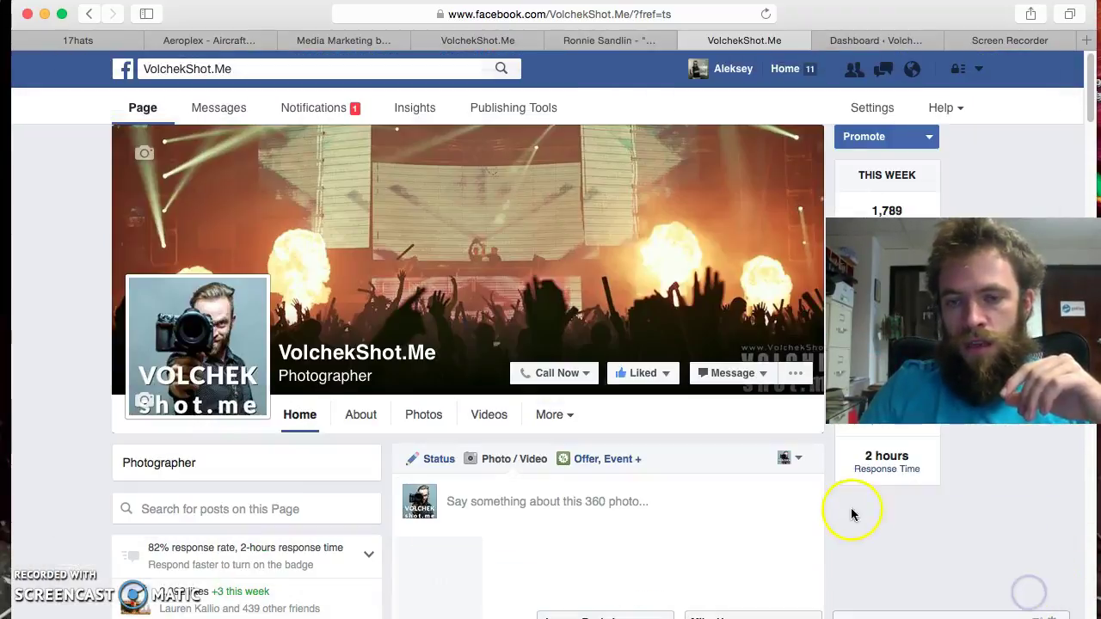
# Scroll the composer and place the cursor in the post's 'Say something' caption box
pyautogui.scroll(-1, 813, 409)
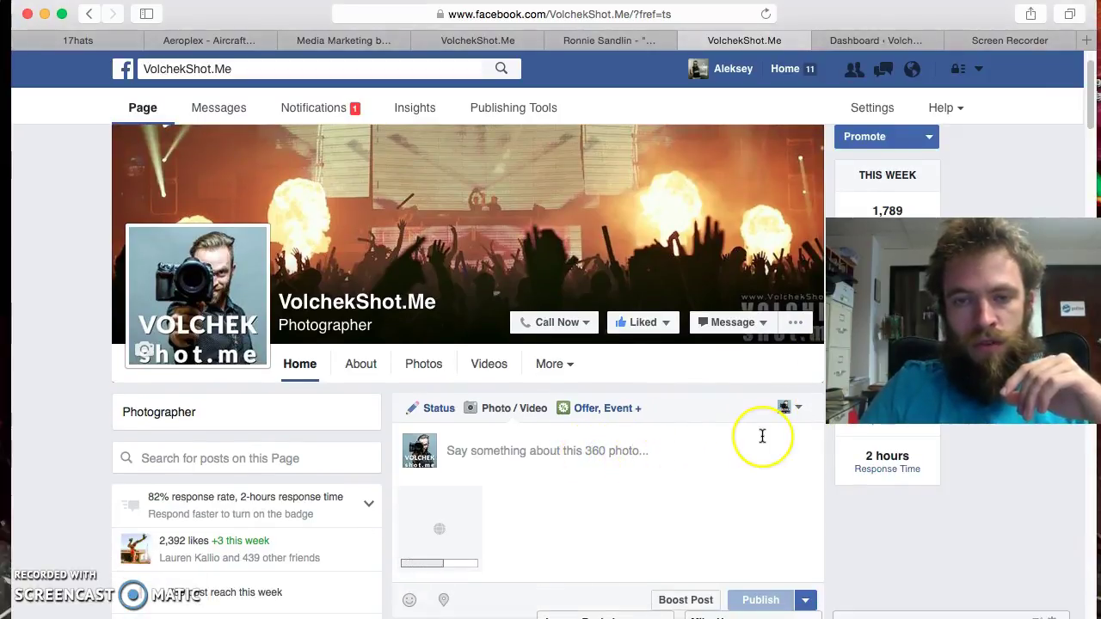
pyautogui.scroll(-2, 762, 436)
pyautogui.scroll(-1, 762, 436)
pyautogui.click(636, 329)
pyautogui.click(607, 333)
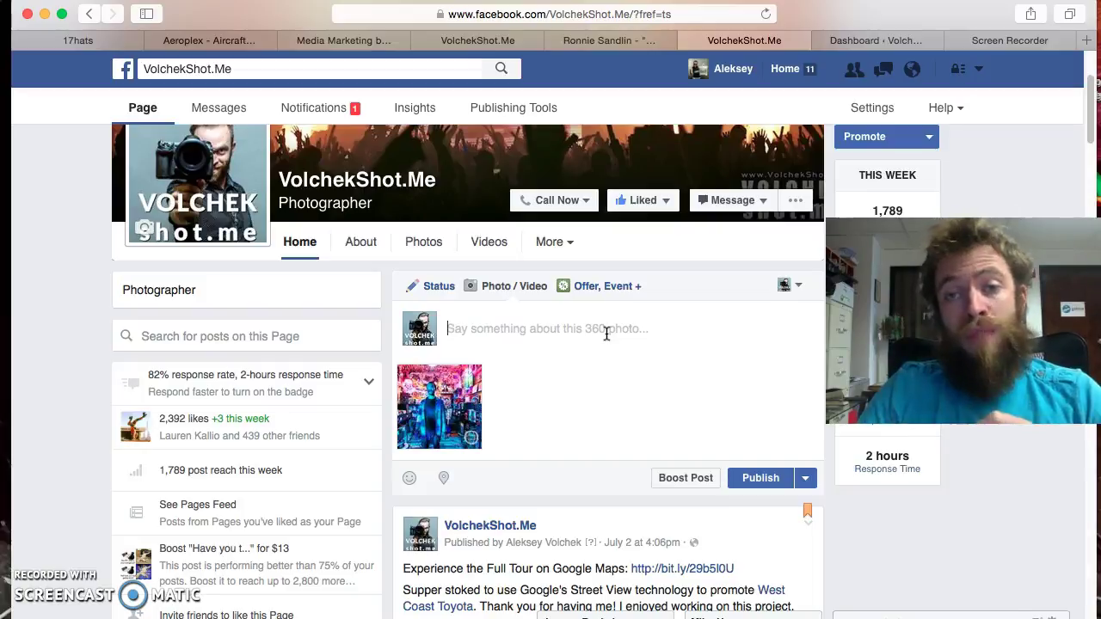
# Load maps.google.com in the other tab, search 'ZeTa' and open the Café ZéTa place page
pyautogui.click(876, 43)
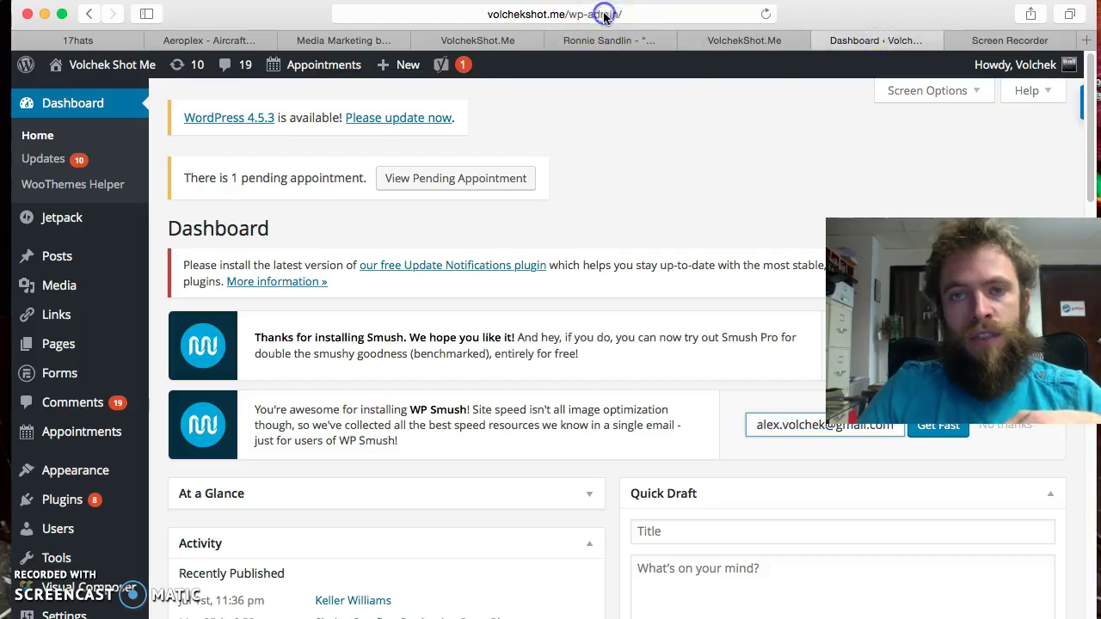
pyautogui.click(602, 14)
pyautogui.write('m')
pyautogui.press('Return')
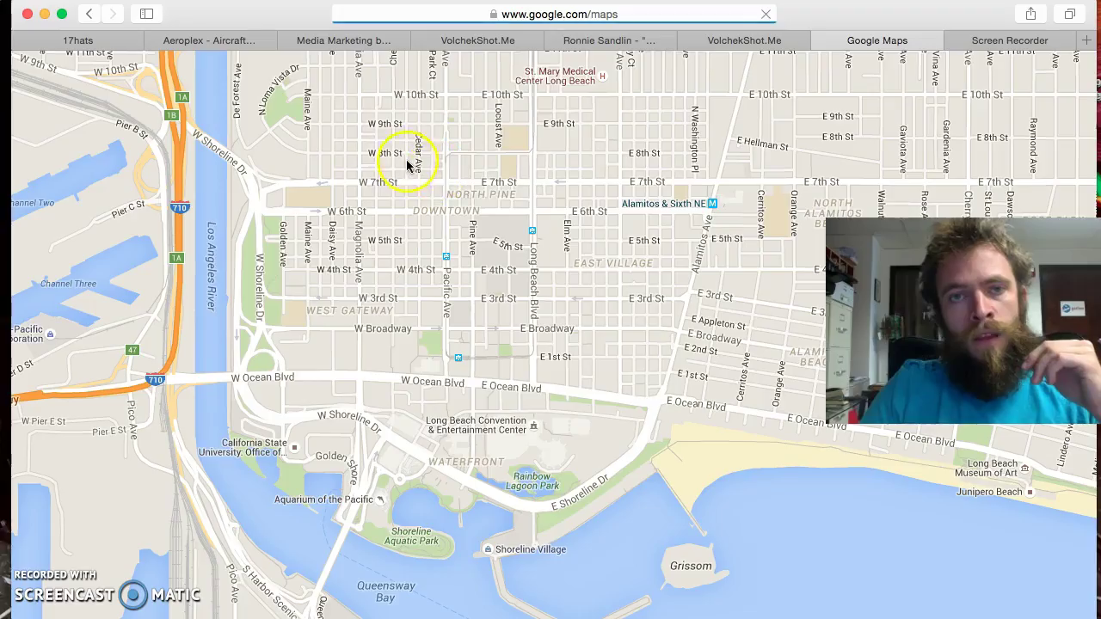
pyautogui.click(126, 80)
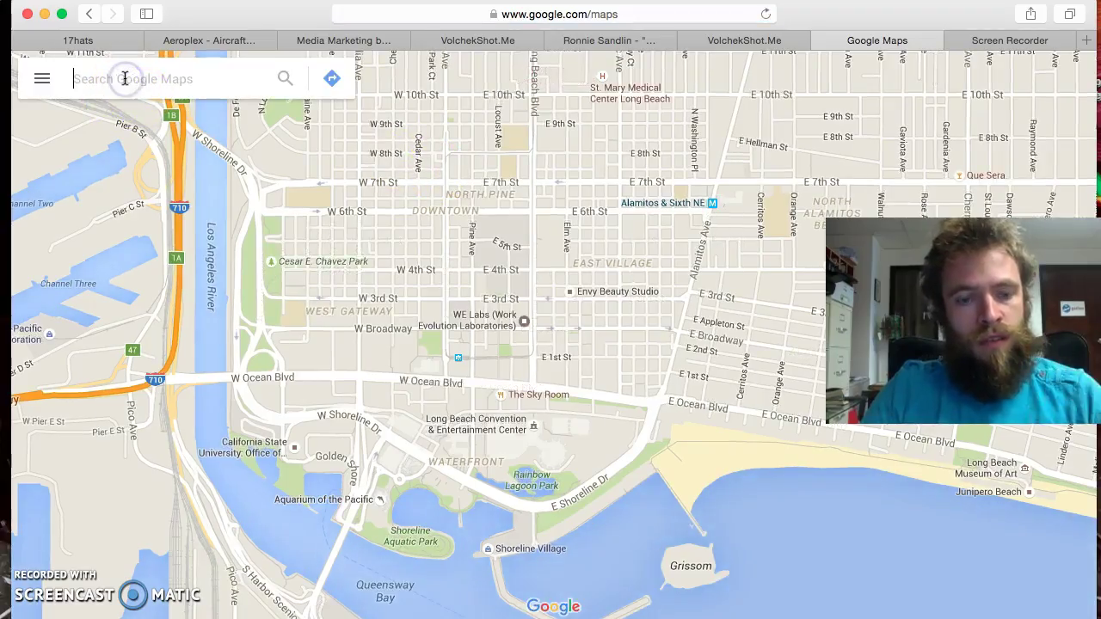
pyautogui.write('ZeTa')
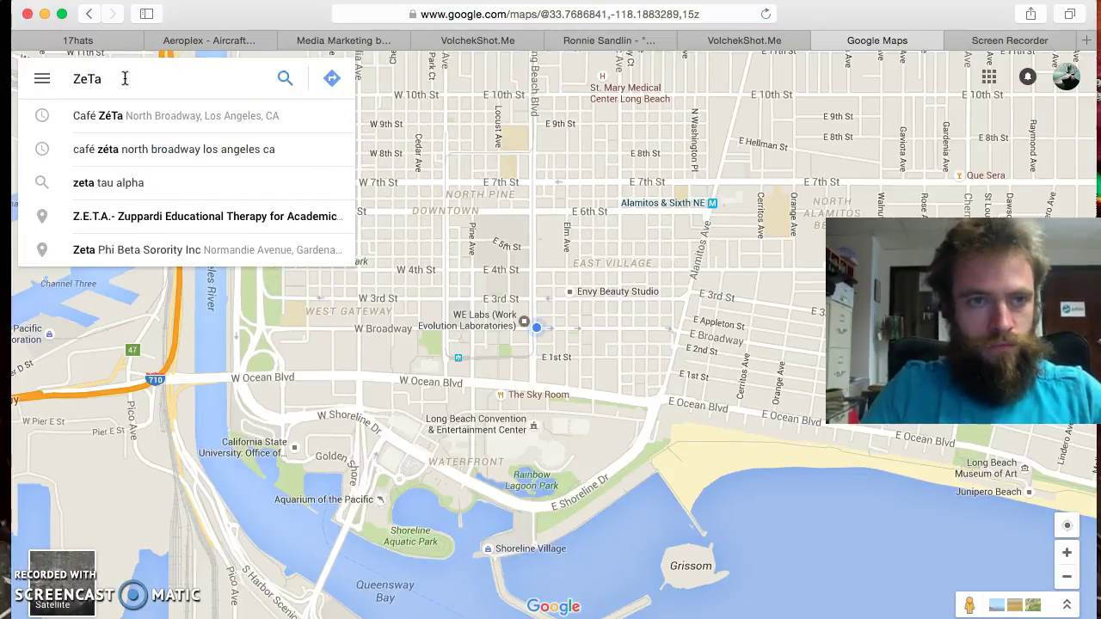
pyautogui.click(89, 114)
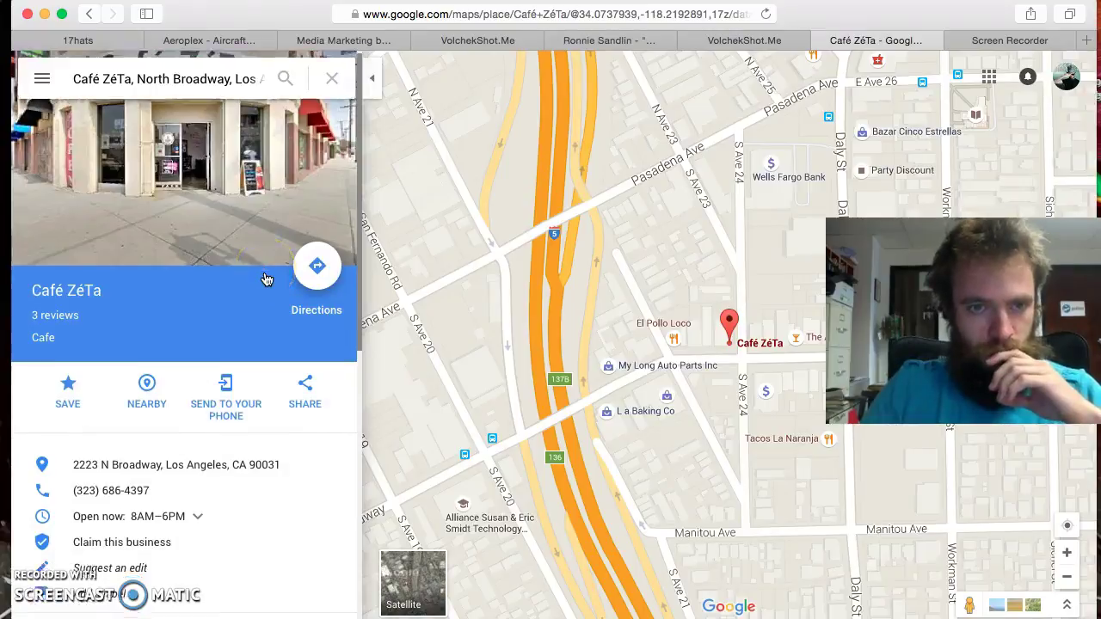
# Browse the Café ZéTa info panel and open its interior 360 photo
pyautogui.scroll(-5, 266, 277)
pyautogui.scroll(5, 263, 278)
pyautogui.click(300, 352)
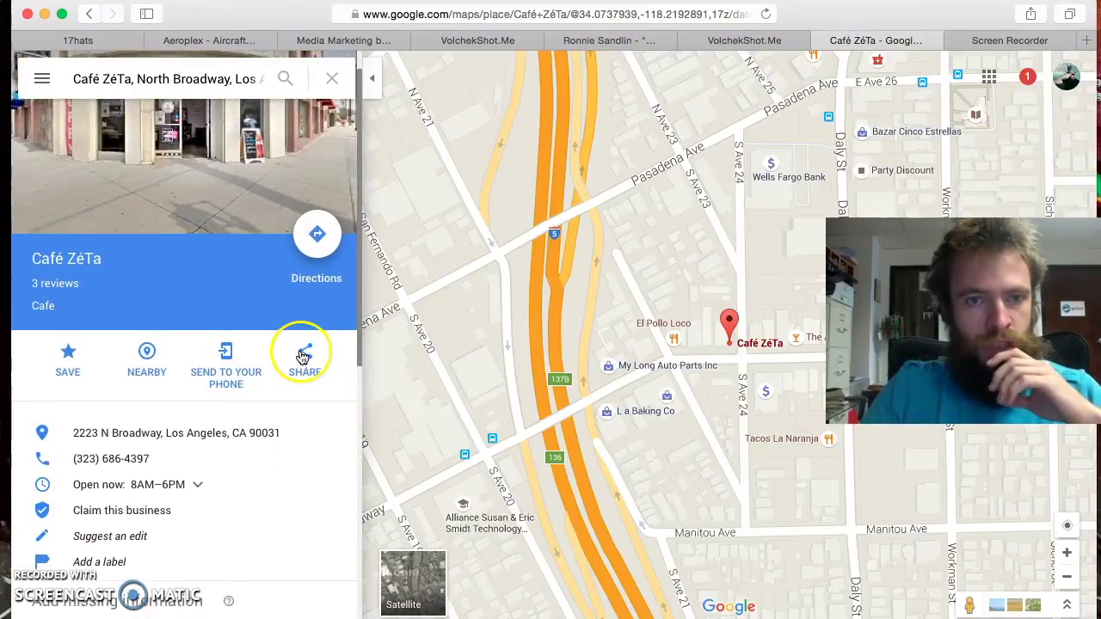
pyautogui.scroll(-5, 302, 401)
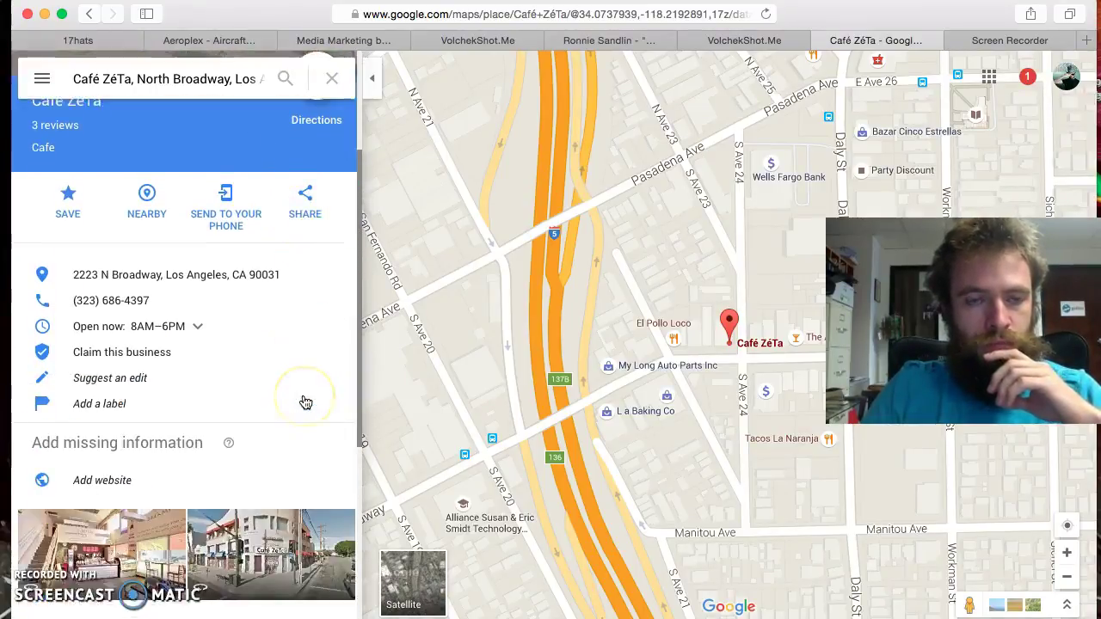
pyautogui.click(290, 264)
pyautogui.scroll(3, 290, 263)
pyautogui.scroll(-3, 286, 269)
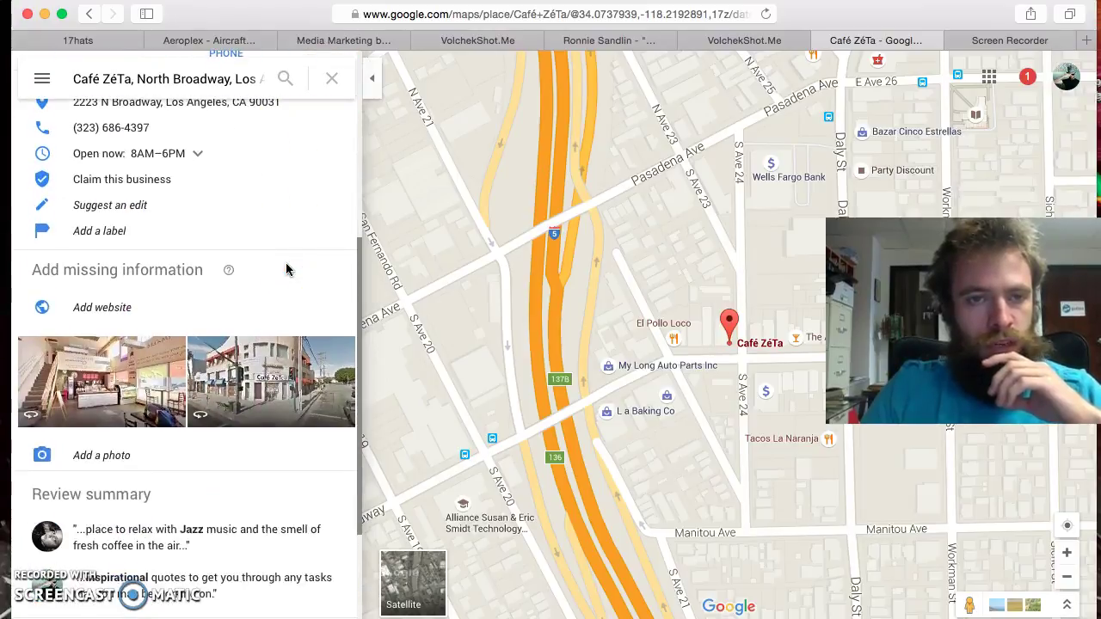
pyautogui.click(99, 391)
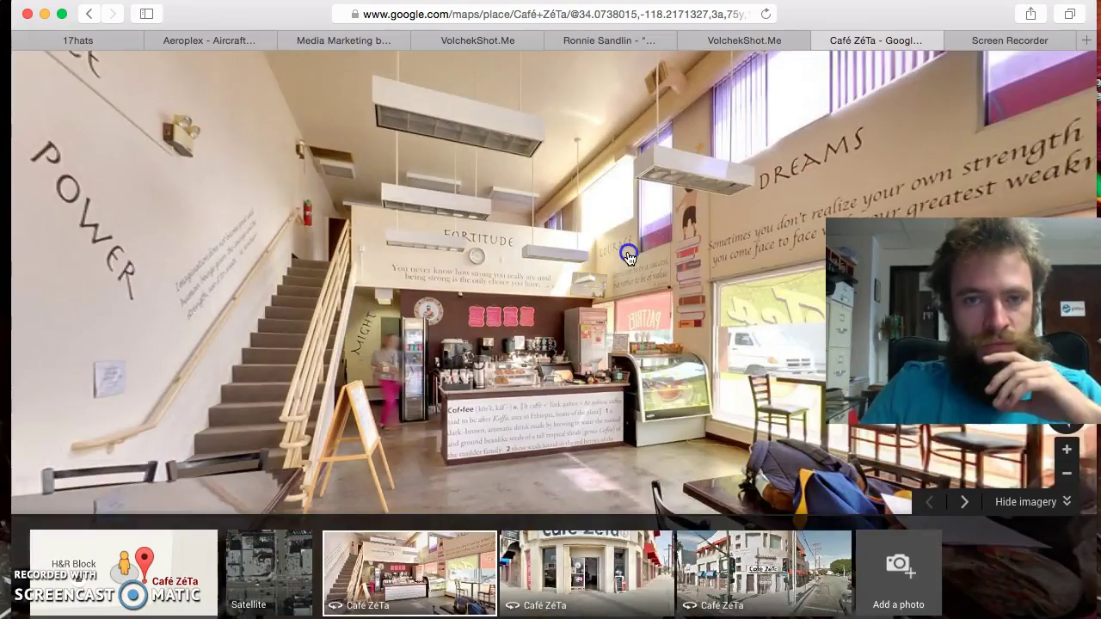
# Pan the Café ZéTa interior panorama around toward the coffee counter
pyautogui.moveTo(629, 257); pyautogui.dragTo(243, 213)
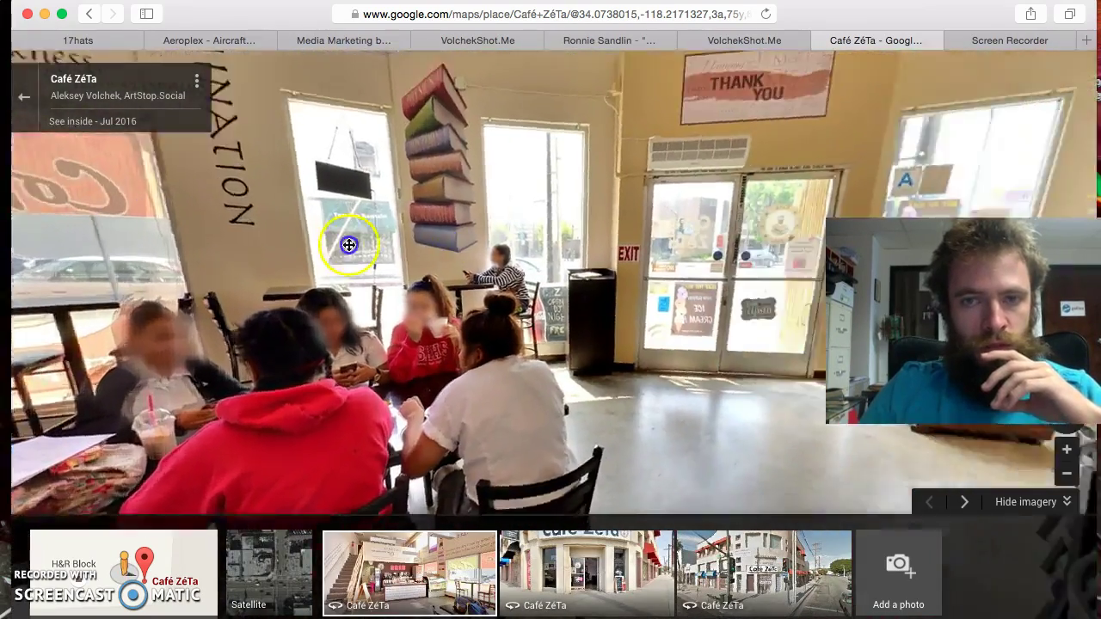
pyautogui.moveTo(482, 241); pyautogui.dragTo(627, 249)
pyautogui.moveTo(450, 248); pyautogui.dragTo(467, 278)
pyautogui.click(197, 105)
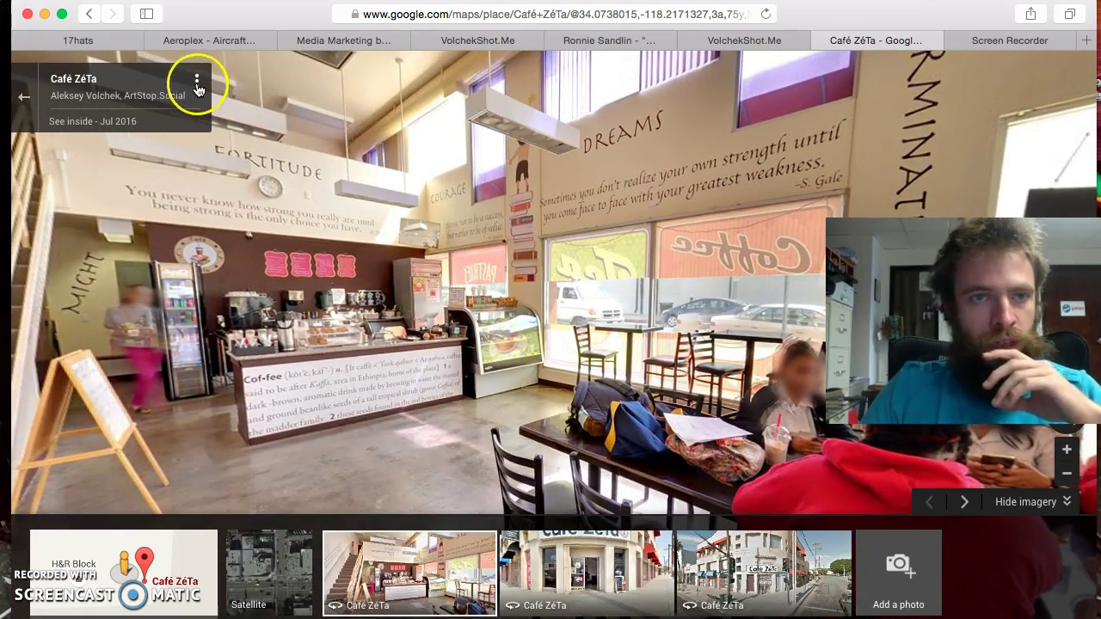
# Open 'Share or embed image' from the three-dot menu beside Café ZéTa
pyautogui.click(197, 84)
pyautogui.click(258, 164)
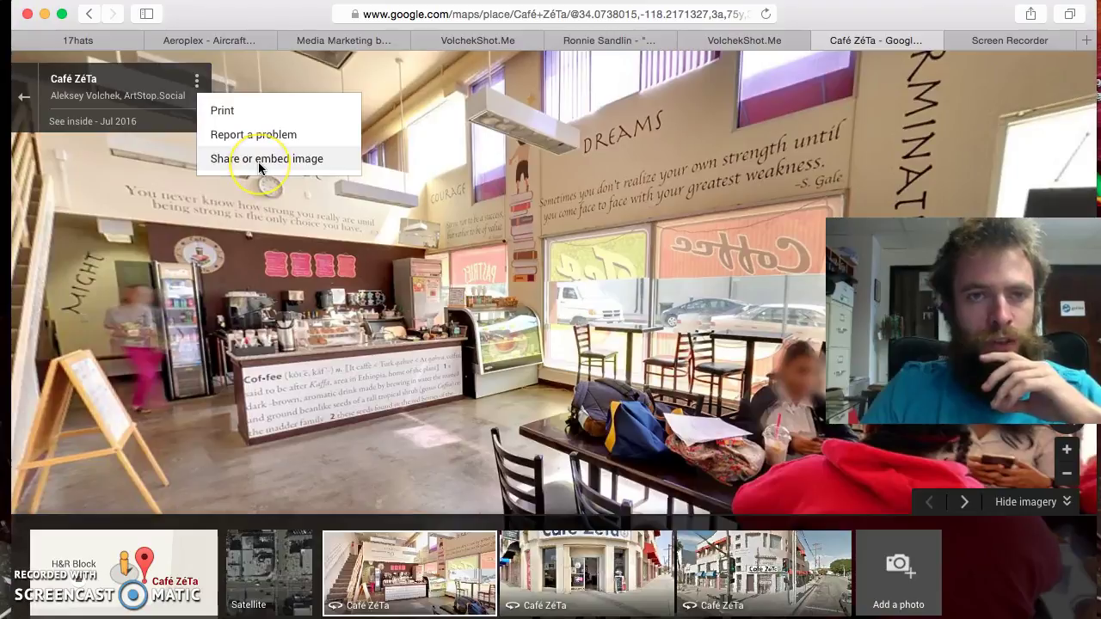
pyautogui.click(259, 164)
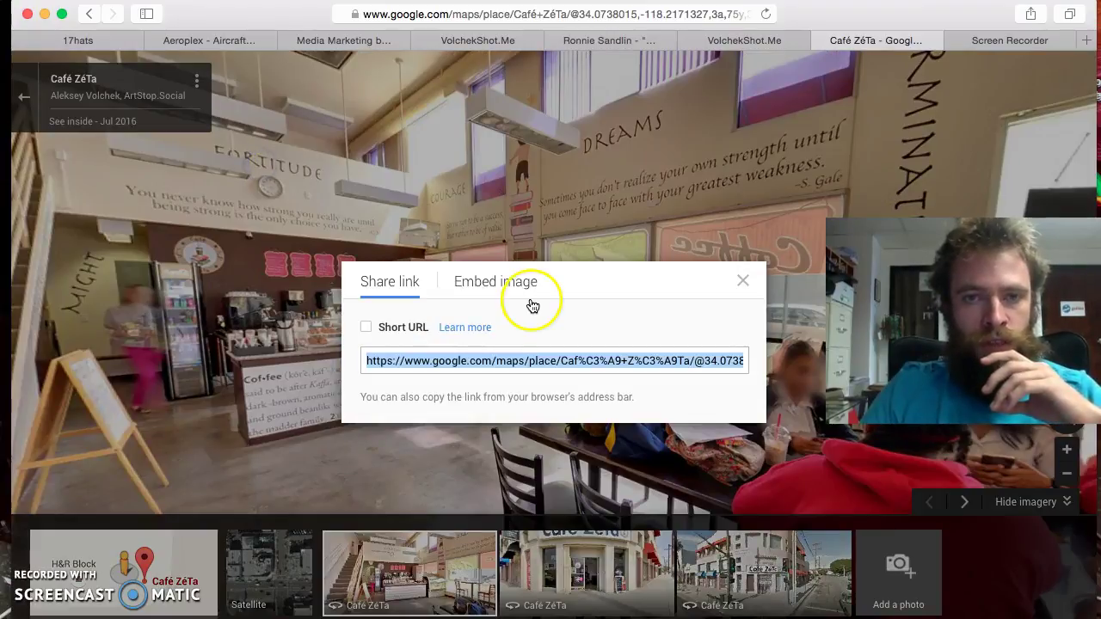
pyautogui.click(368, 333)
pyautogui.tripleClick(573, 356)
pyautogui.press('super+c')
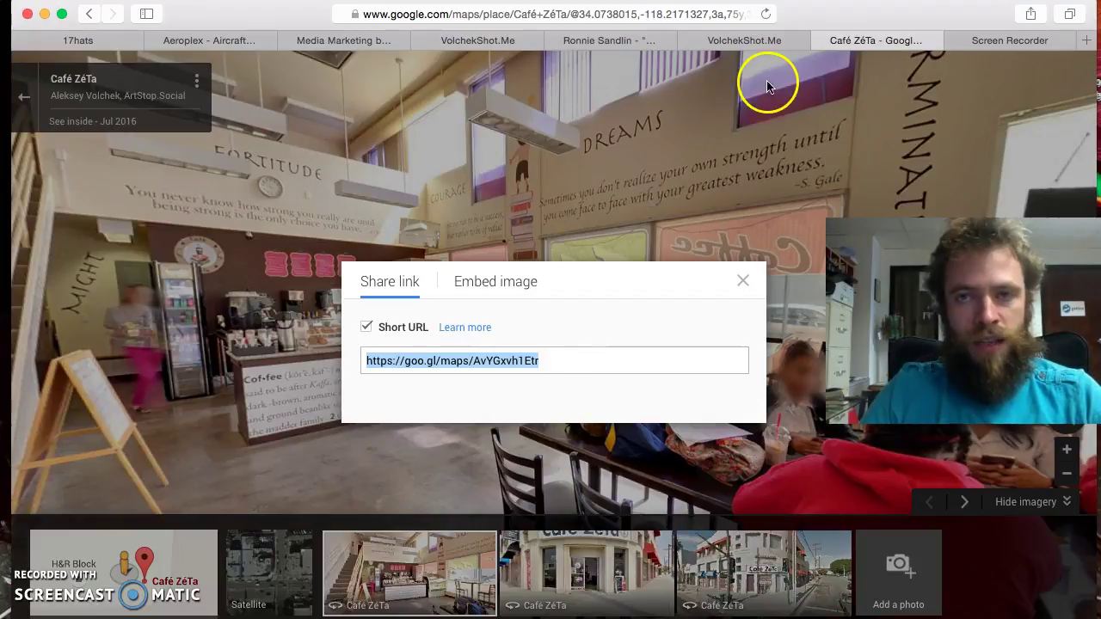
pyautogui.click(745, 40)
pyautogui.click(518, 328)
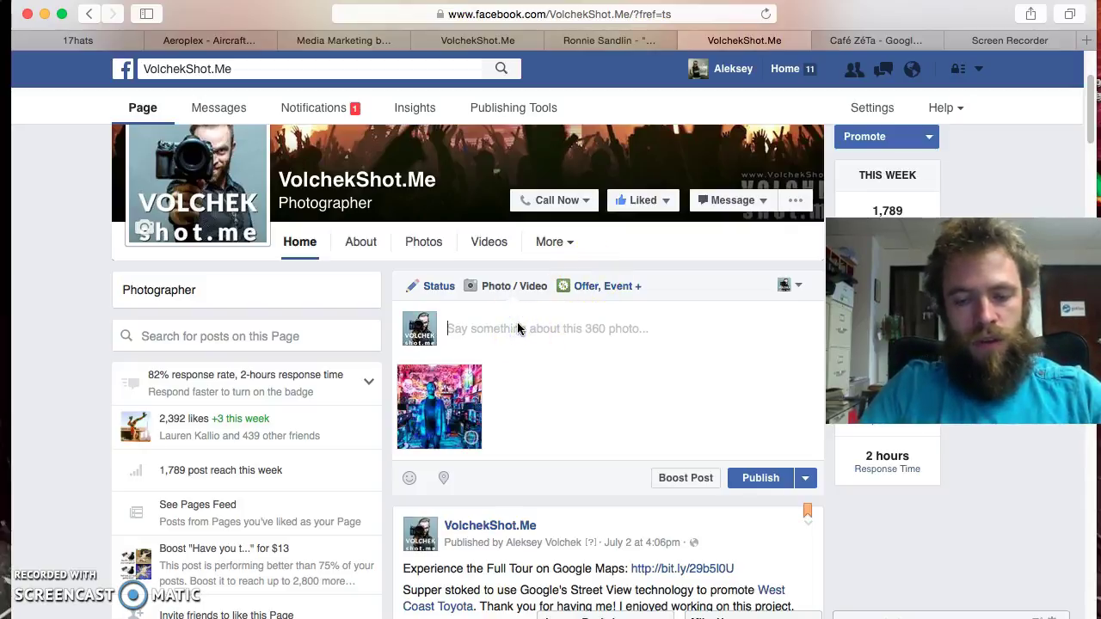
# Caption the post 'Enjoy the full tour on Google Maps:' plus the pasted goo.gl link, then publish
pyautogui.write('Enjoy th')
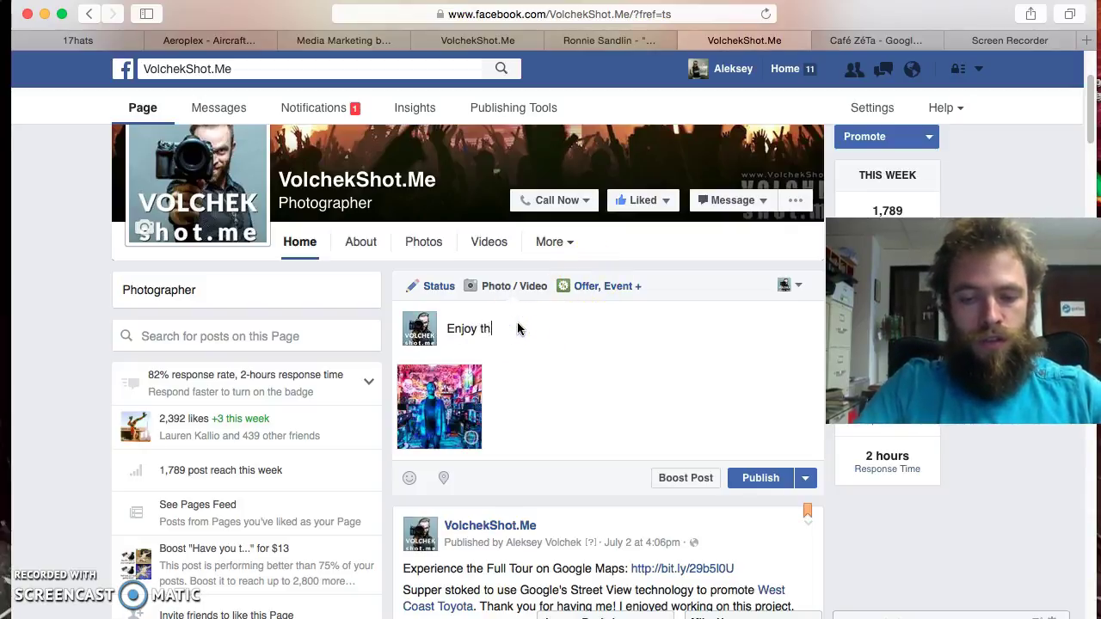
pyautogui.write('e full tour on Goo')
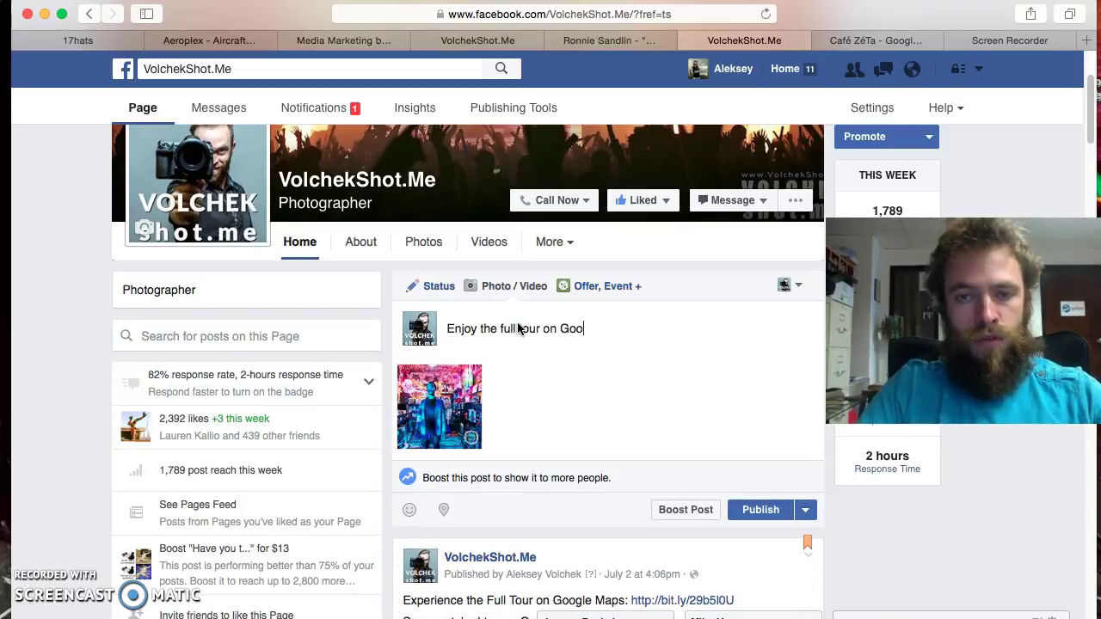
pyautogui.write('gle Maps:')
pyautogui.press('Return')
pyautogui.press('super+v')
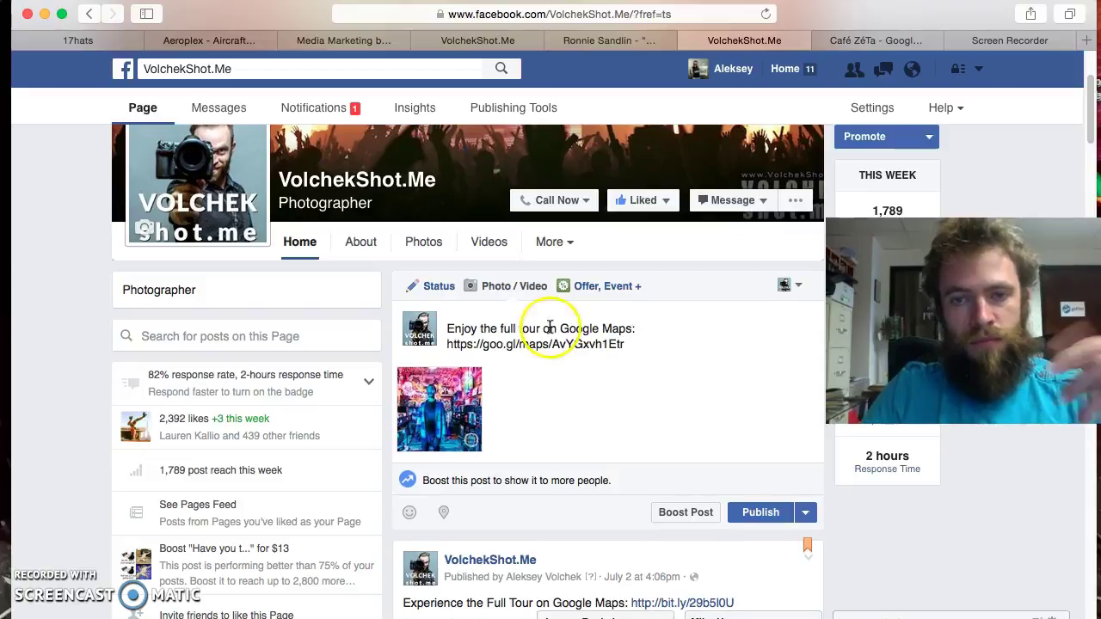
pyautogui.press('Return')
pyautogui.press('Return')
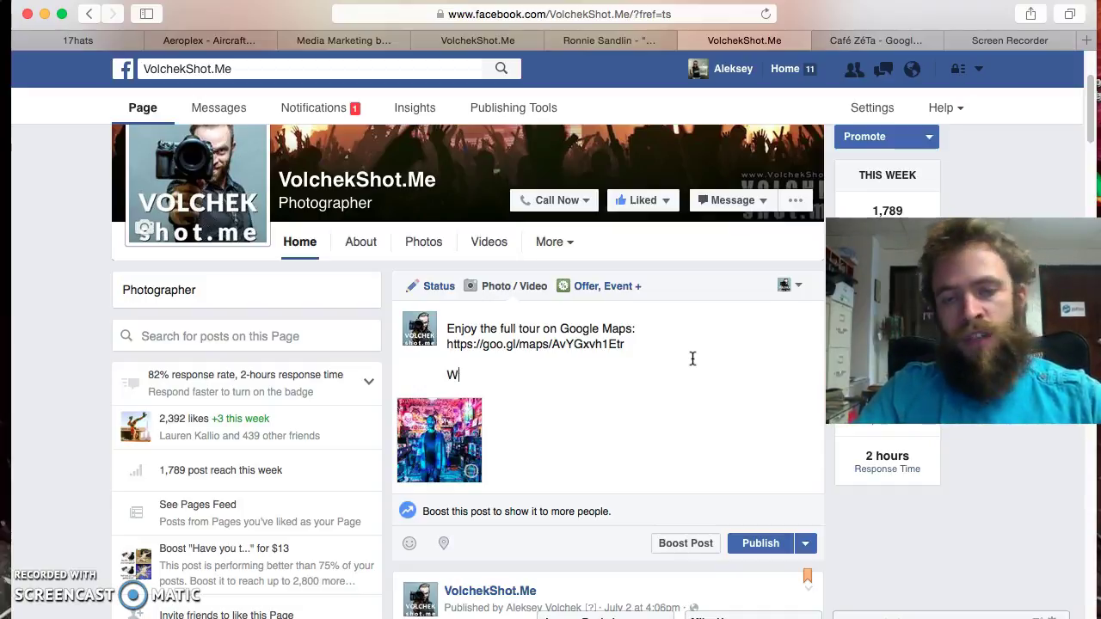
pyautogui.press('BackSpace')
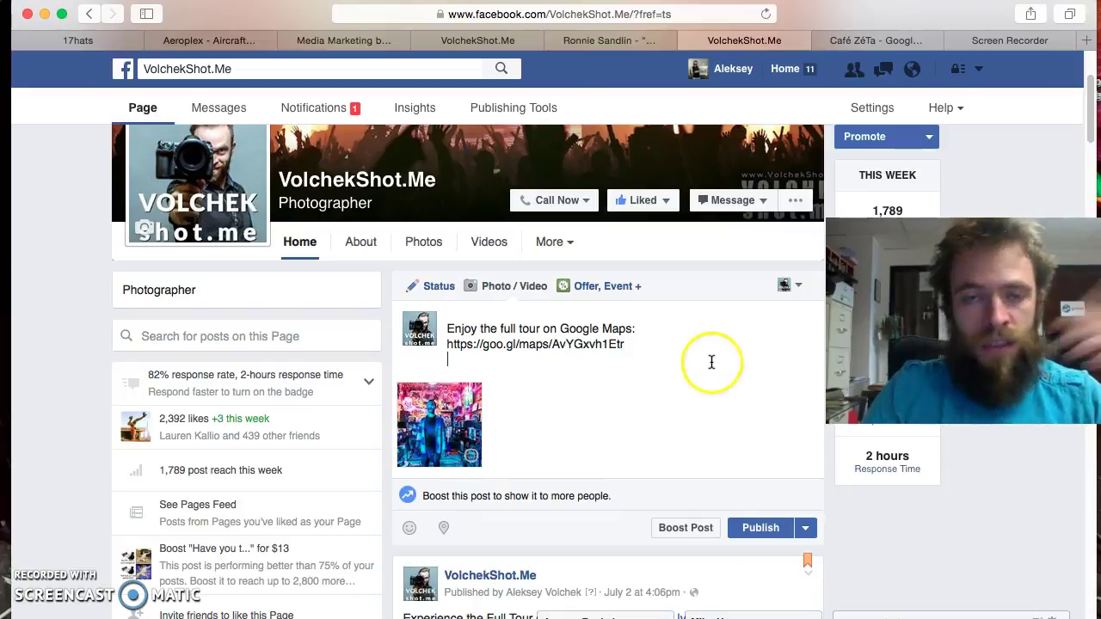
pyautogui.click(776, 530)
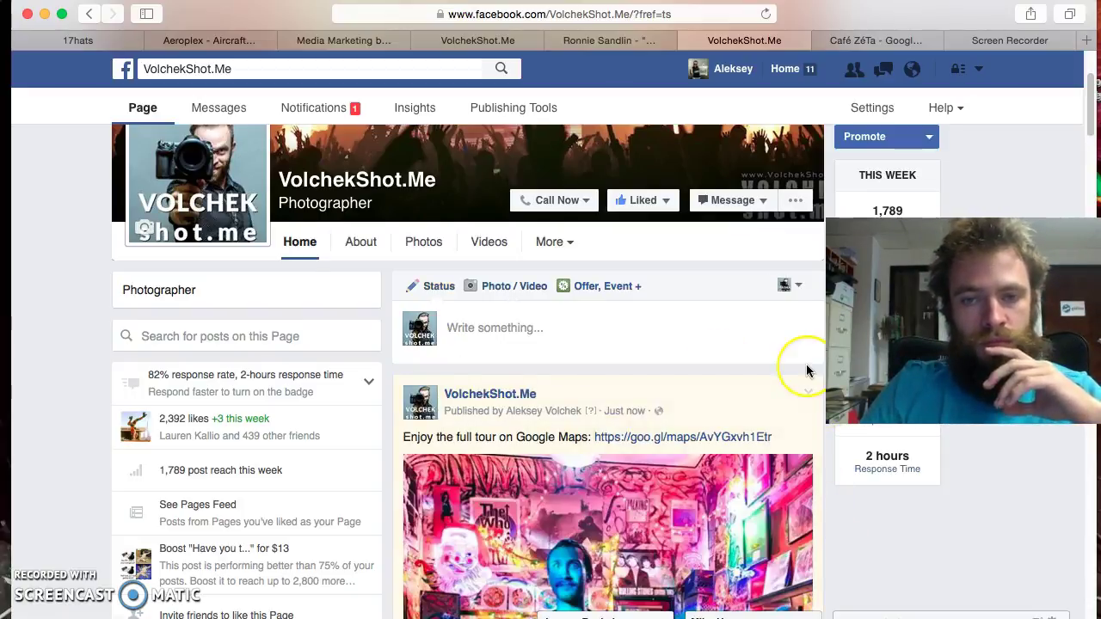
# Scroll to the new post and pan its 360 photo around the record shop interior
pyautogui.scroll(-5, 807, 371)
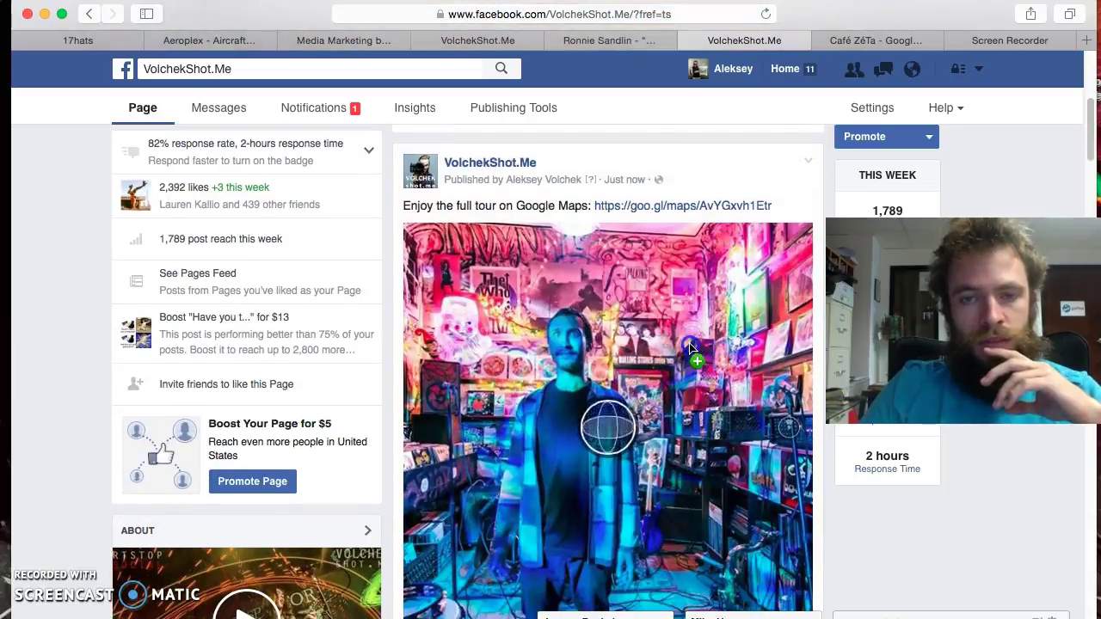
pyautogui.click(605, 320)
pyautogui.moveTo(555, 339); pyautogui.dragTo(695, 361)
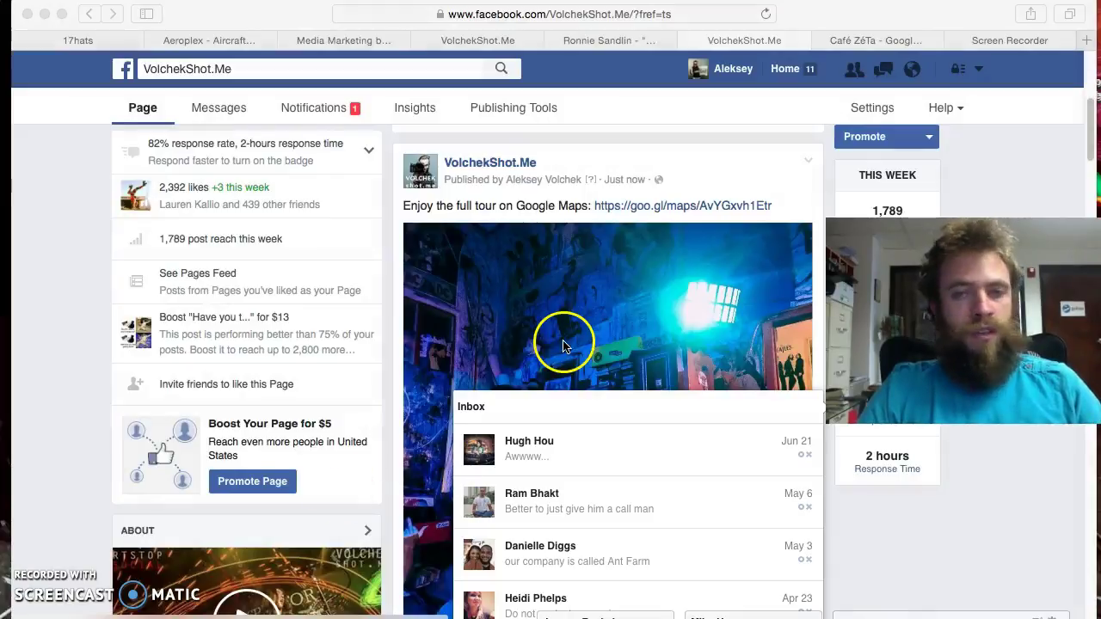
# Close the Inbox dropdown and scroll over the published 360 post and the earlier July 2 post
pyautogui.click(831, 207)
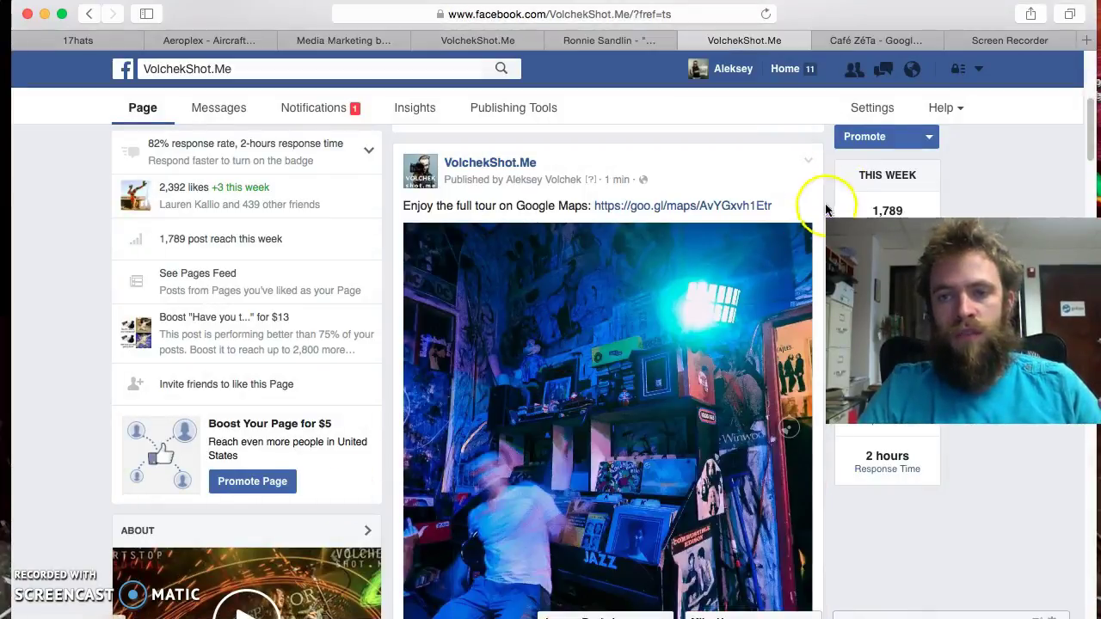
pyautogui.scroll(-2, 799, 184)
pyautogui.scroll(-3, 798, 184)
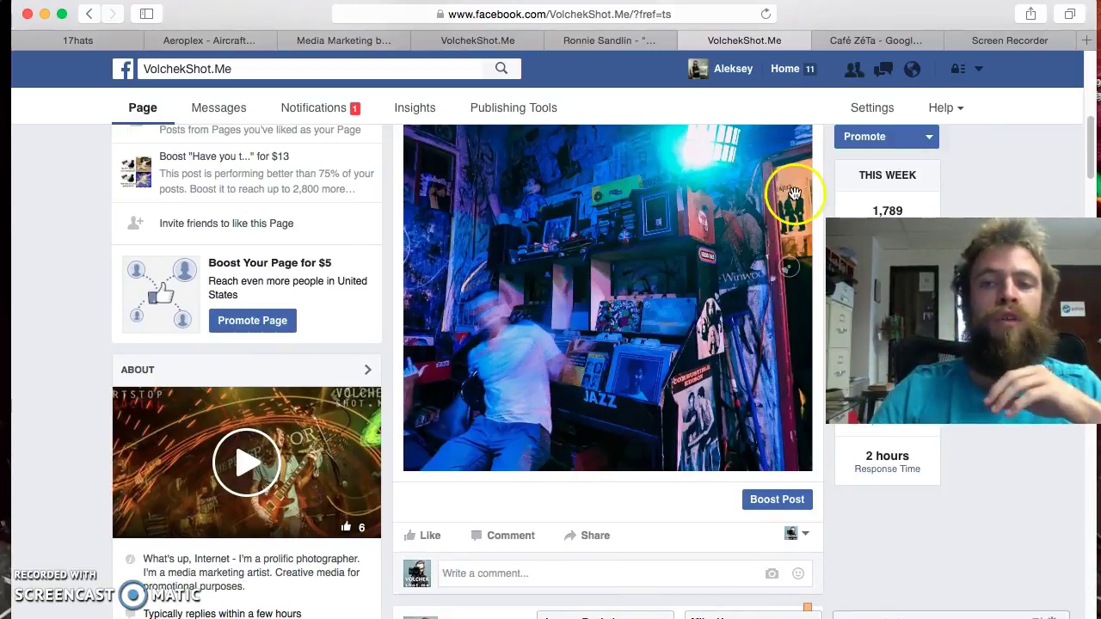
pyautogui.scroll(2, 817, 180)
pyautogui.scroll(1, 825, 197)
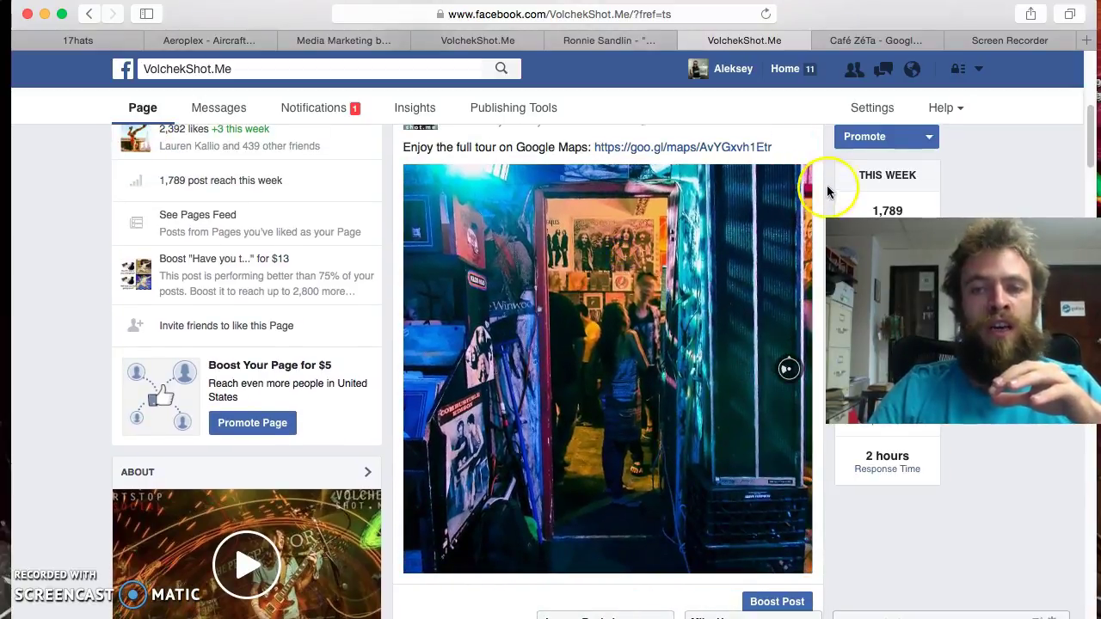
pyautogui.scroll(1, 830, 189)
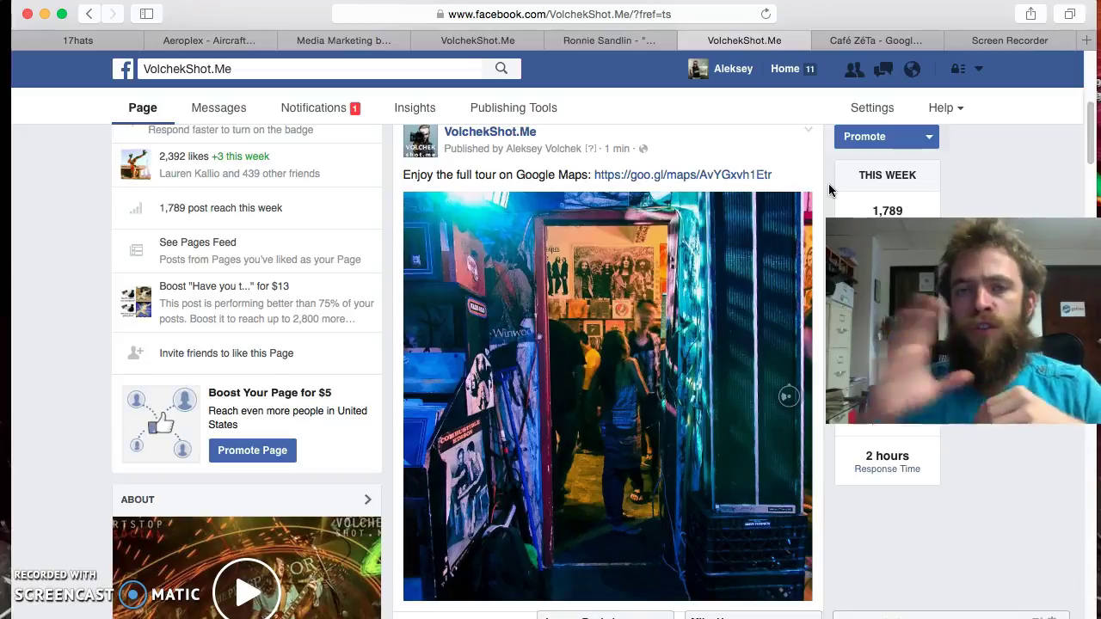
pyautogui.scroll(-1, 697, 274)
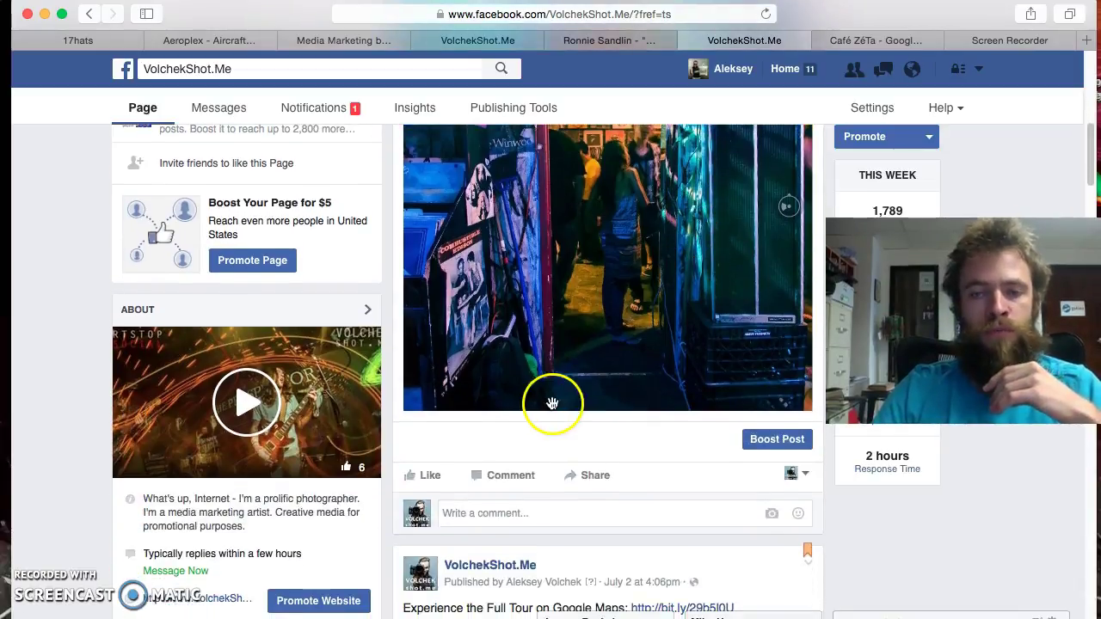